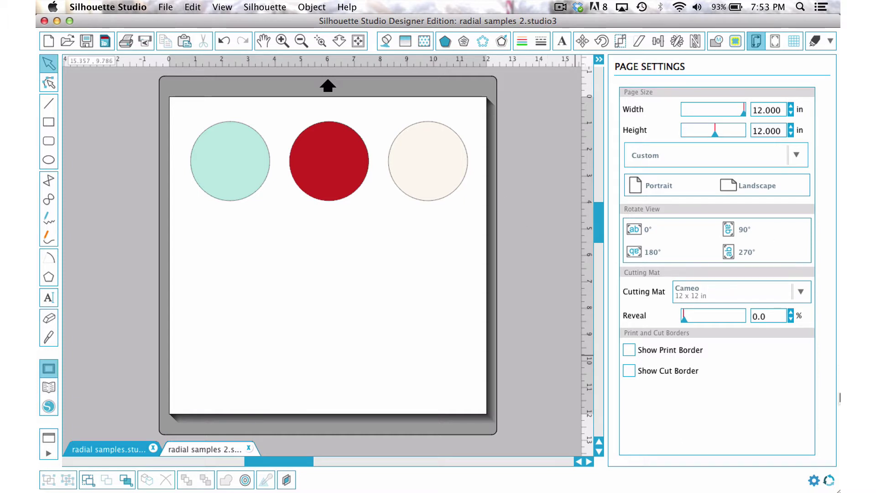
Option-drag a copy of the cream circle below the row and give it the blue-grey-to-white gradient
click(422, 156)
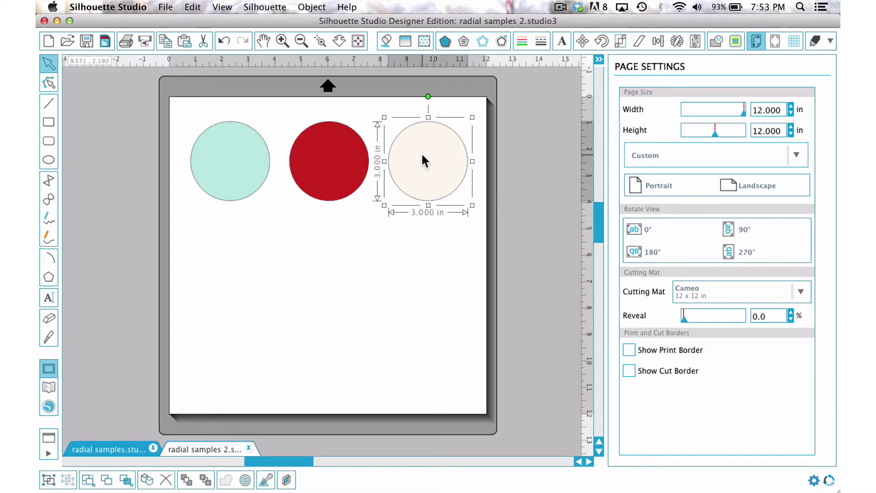
drag(422, 161, 376, 309)
click(405, 42)
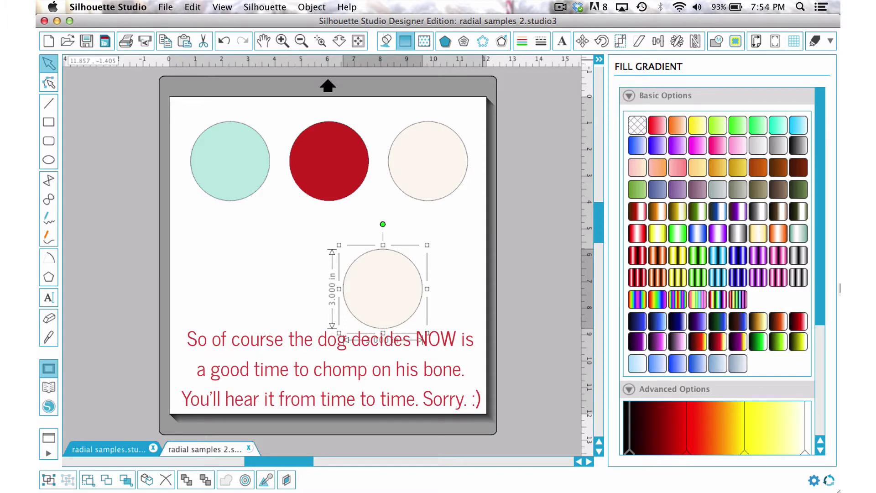
click(737, 363)
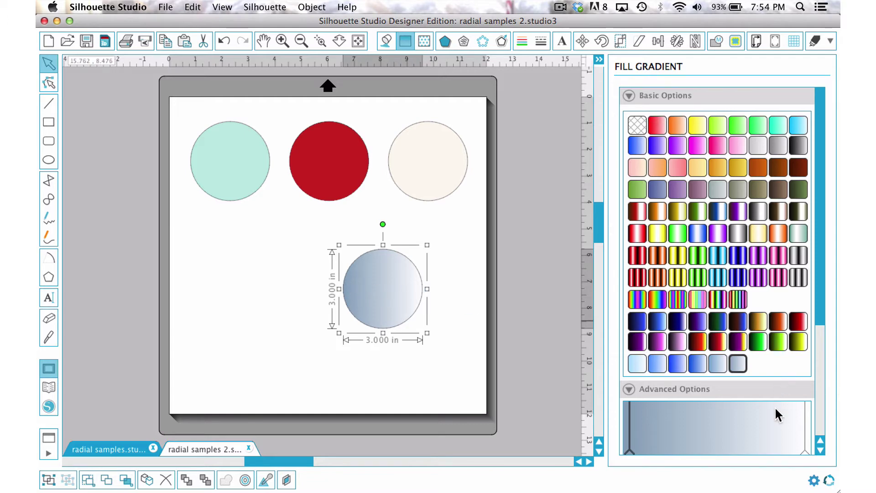
scroll(778, 415, down, 5)
scroll(777, 415, up, 1)
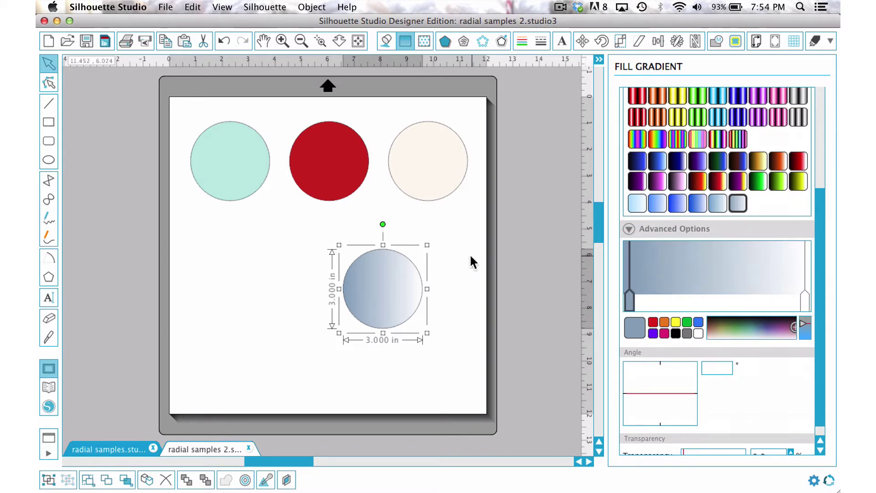
Preview the gradient circle over the red circle, move it back below, then delete it
drag(356, 272, 303, 152)
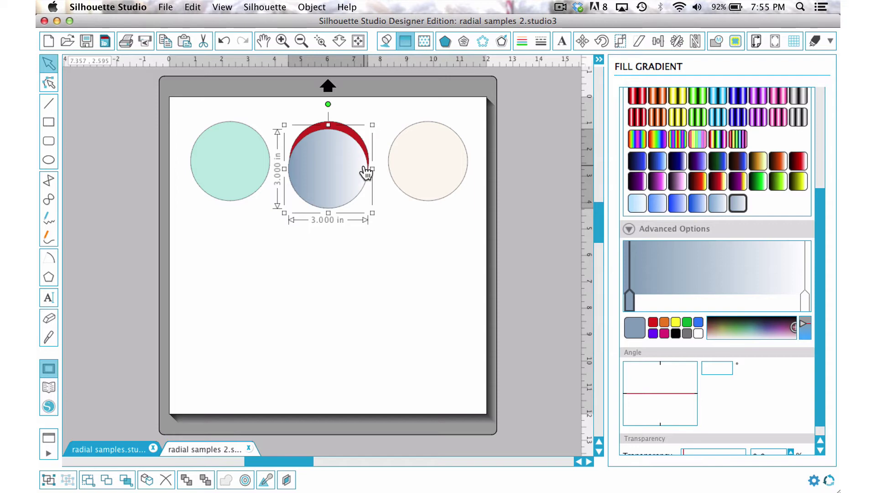
drag(334, 176, 341, 271)
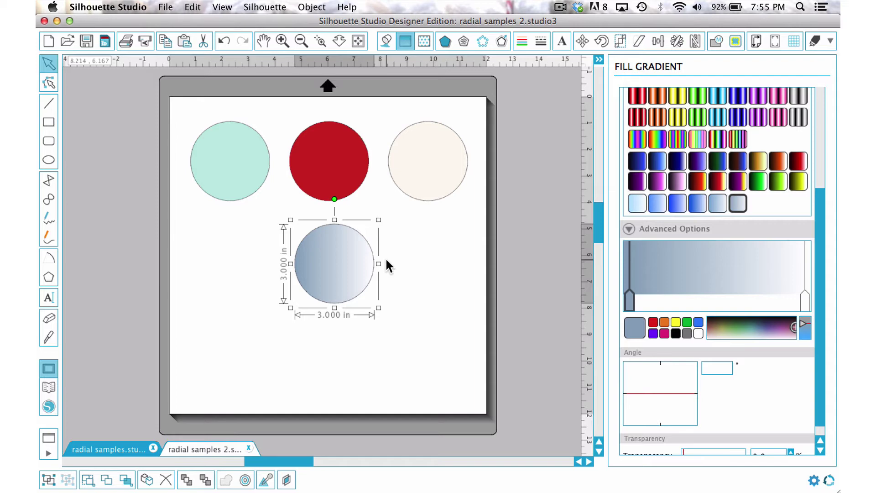
key(Delete)
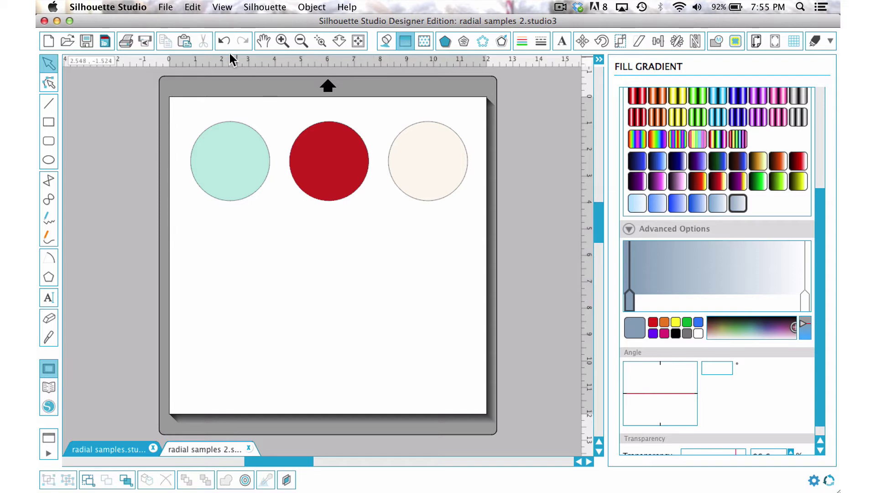
Open marshmallow_inner_KBS_0201.png from the 0201 Radial Nuetrals folder
click(166, 7)
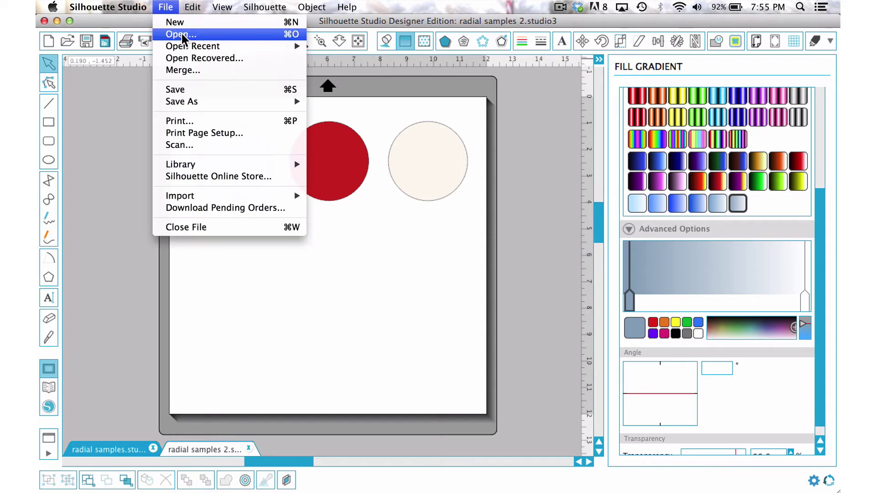
click(182, 35)
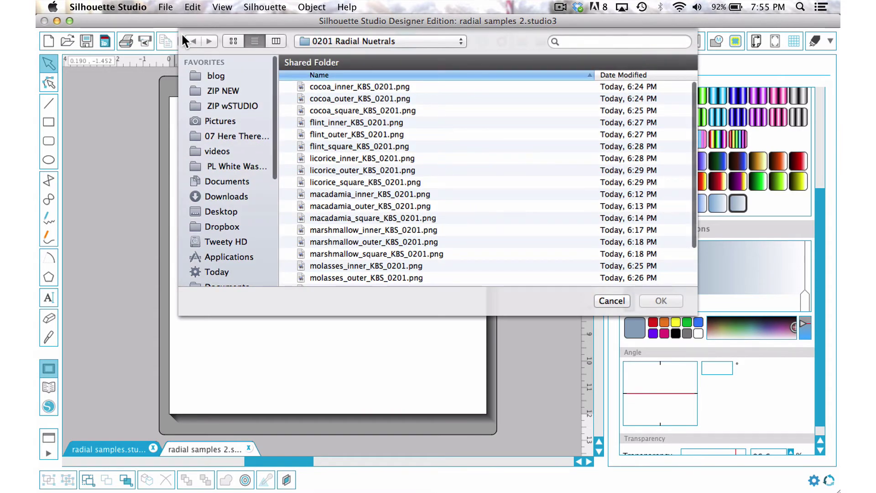
scroll(353, 136, down, 3)
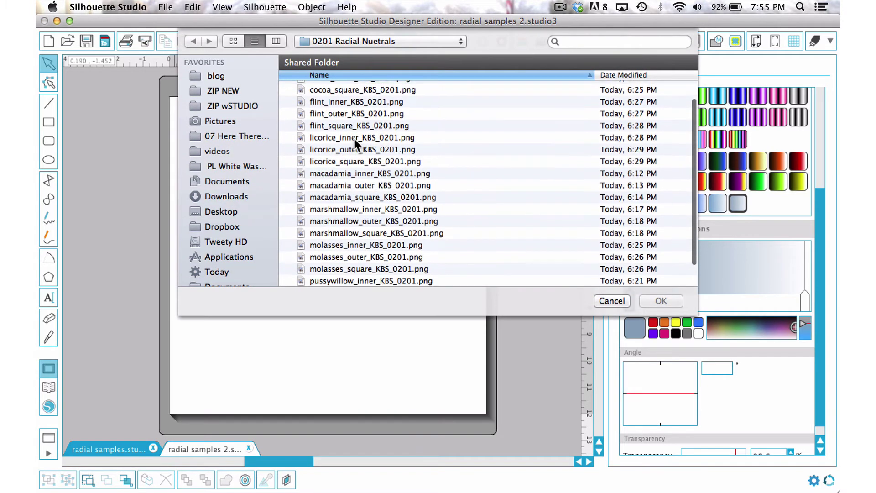
scroll(354, 139, down, 1)
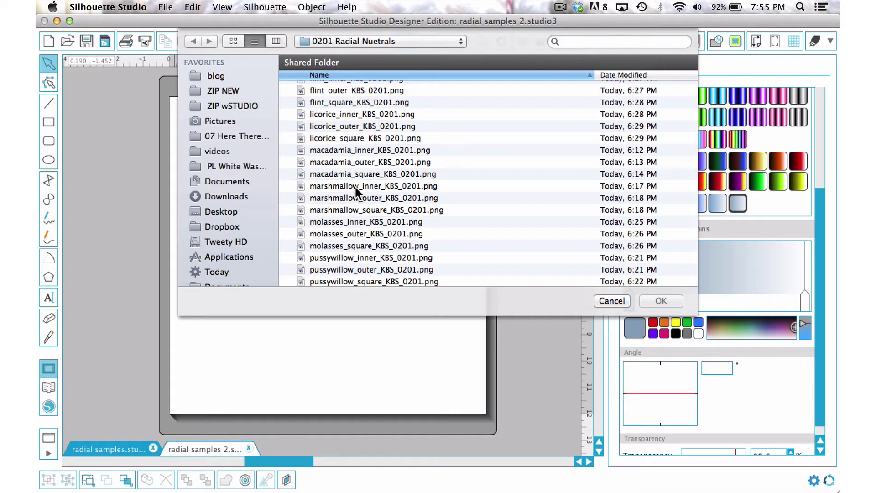
double_click(355, 187)
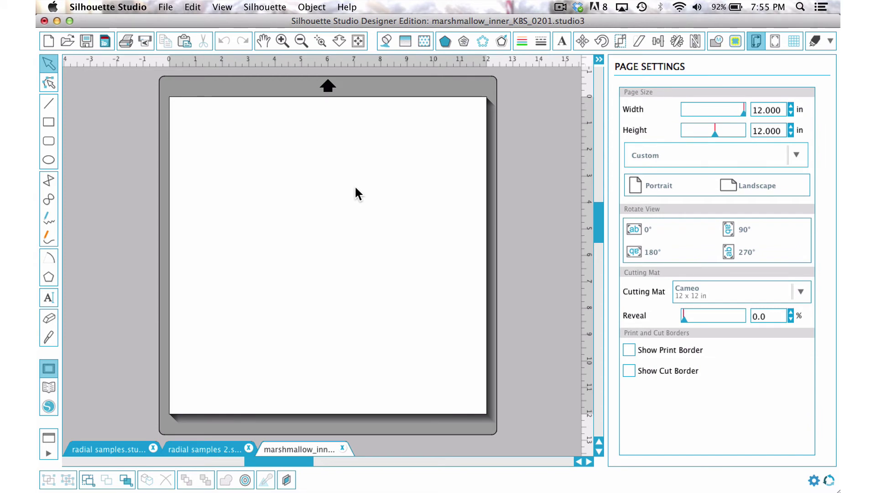
Select the white marshmallow radial image and set the cutting mat reveal to 72.2%
click(336, 225)
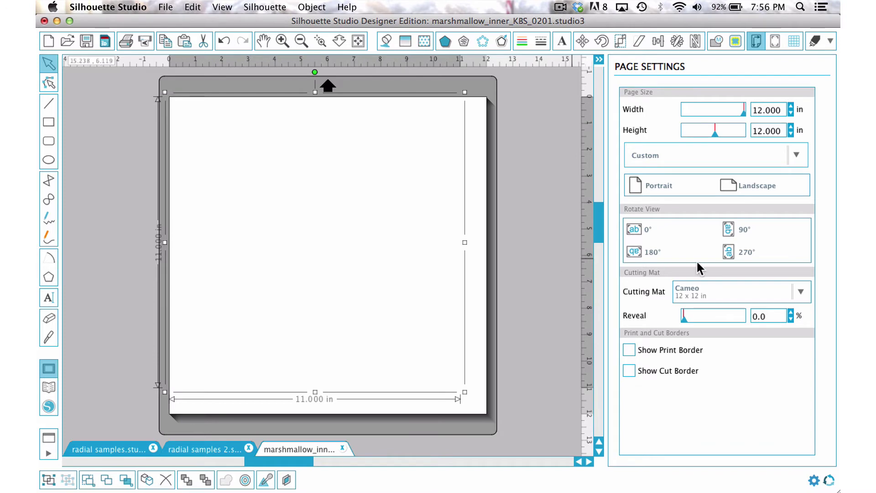
drag(683, 318, 736, 316)
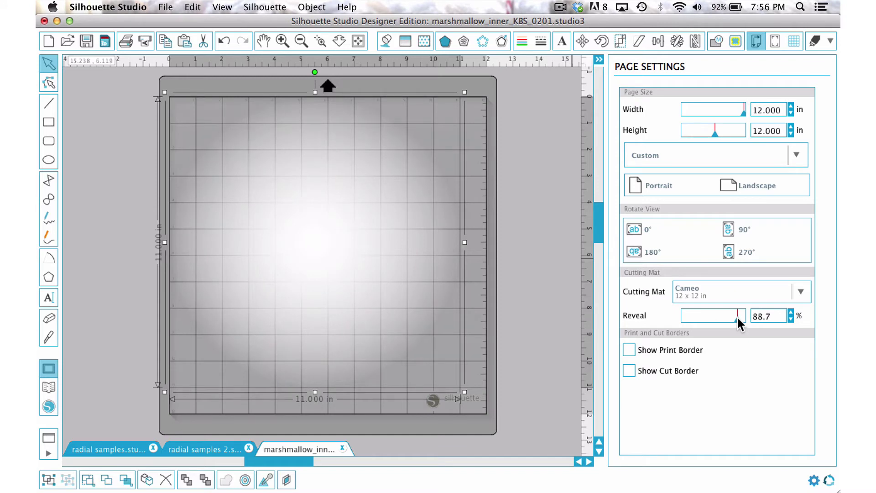
mouse_move(737, 315)
mouse_down()
mouse_move(712, 317)
mouse_move(726, 315)
mouse_up()
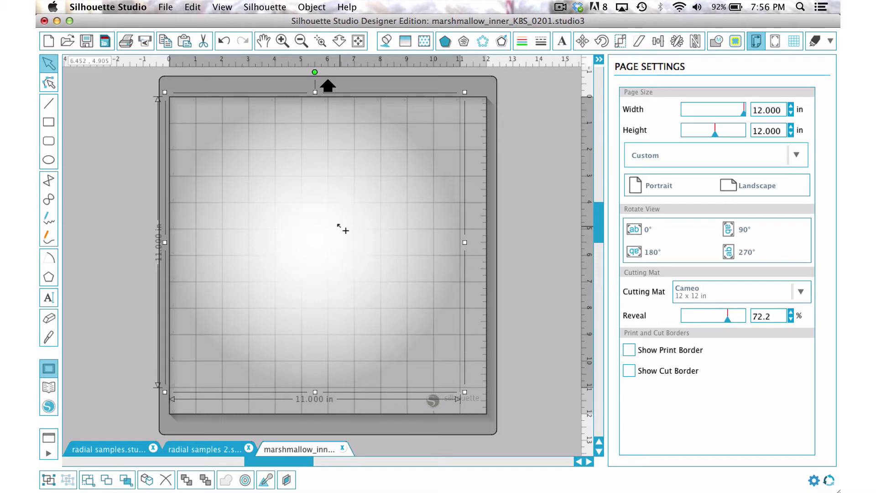
In radial samples 2, scale the pasted white radial image to 3 inches wide and place it over the red circle
click(194, 449)
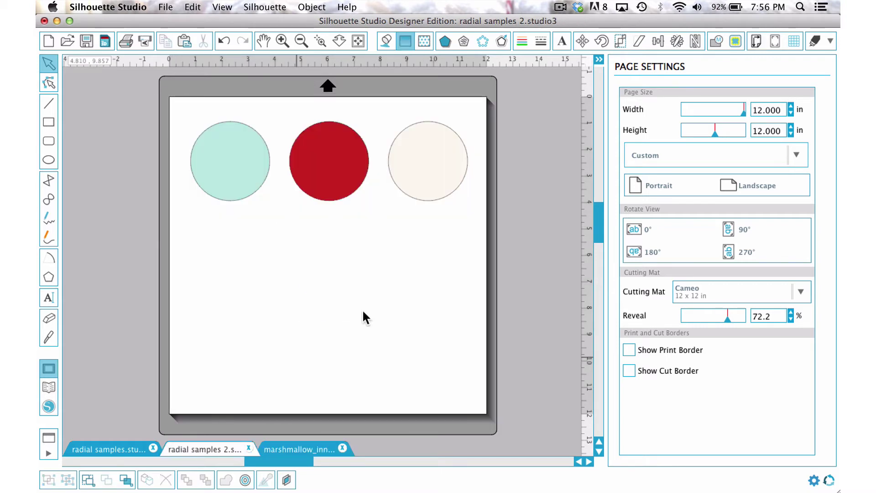
click(397, 250)
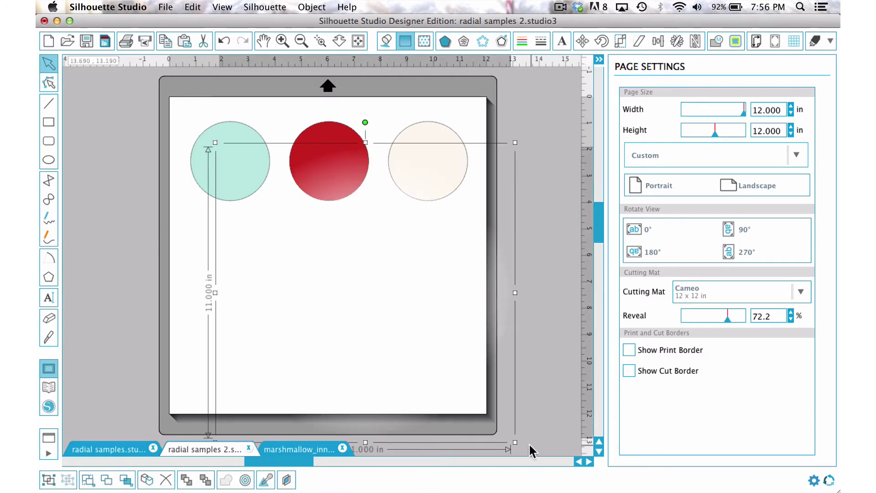
click(620, 40)
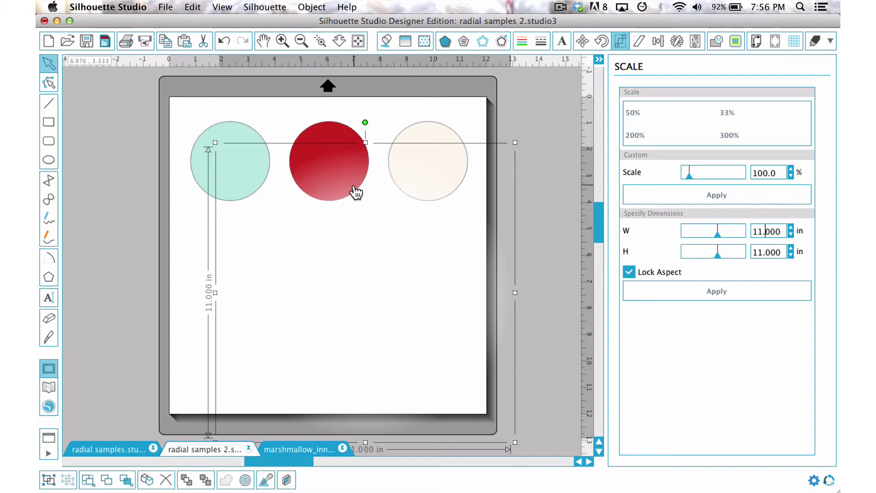
double_click(780, 231)
text(3)
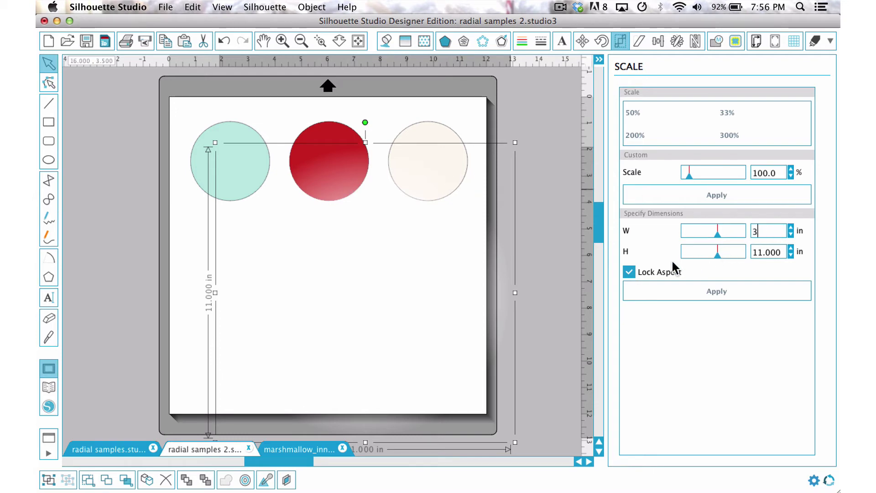
click(702, 293)
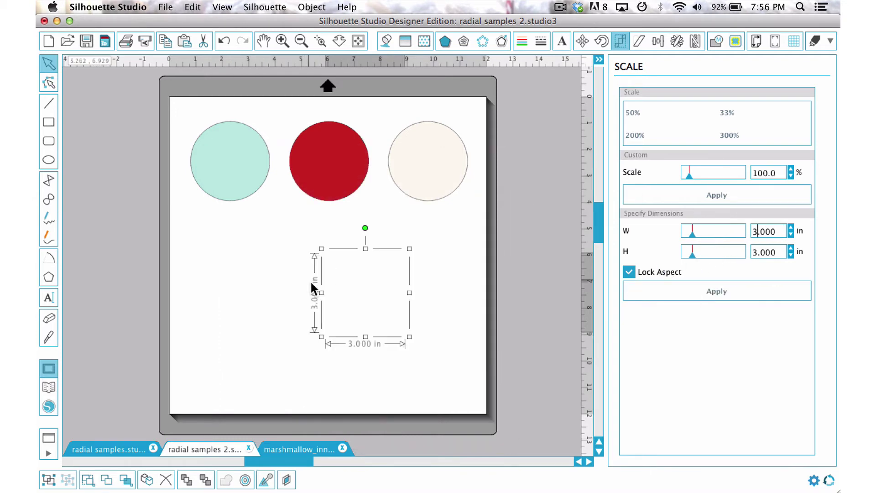
drag(383, 302, 347, 174)
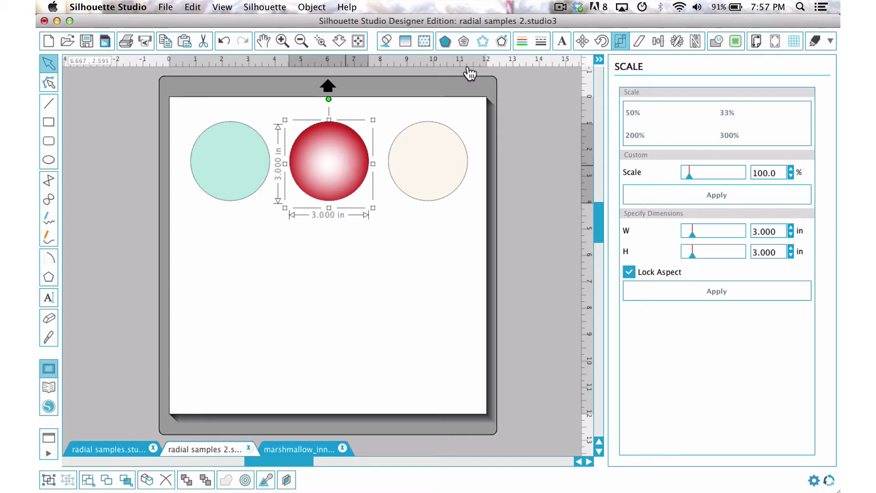
Set the white overlay's fill transparency to about 86.6%, then deselect it
click(384, 40)
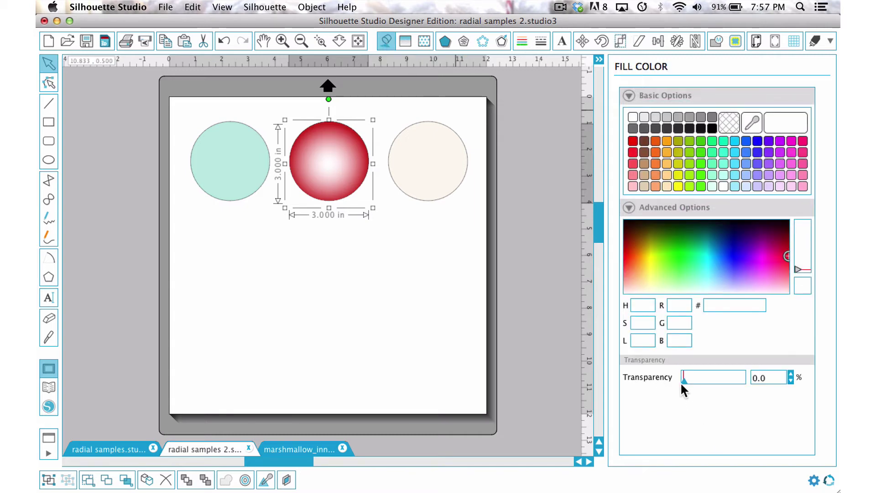
drag(682, 380, 716, 382)
click(395, 368)
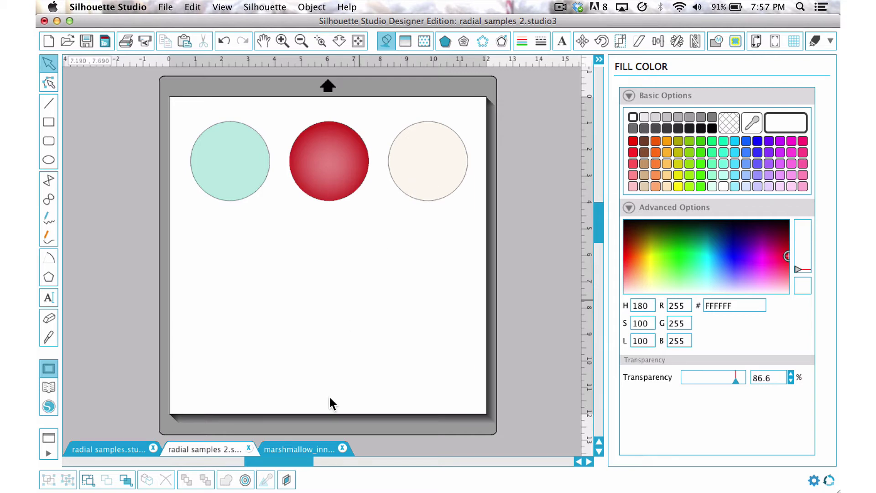
Open molasses_outer_KBS_0201.png from the 0201 Radial Nuetrals folder
click(166, 7)
click(176, 37)
scroll(382, 160, down, 2)
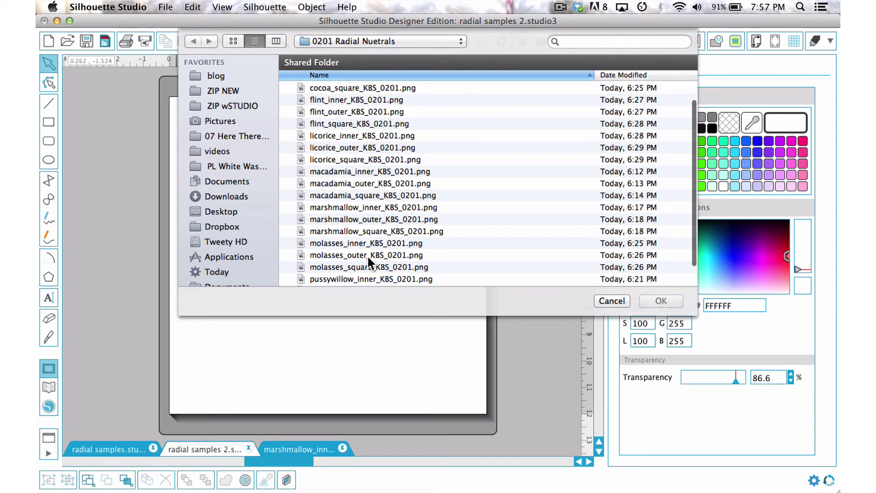
click(367, 254)
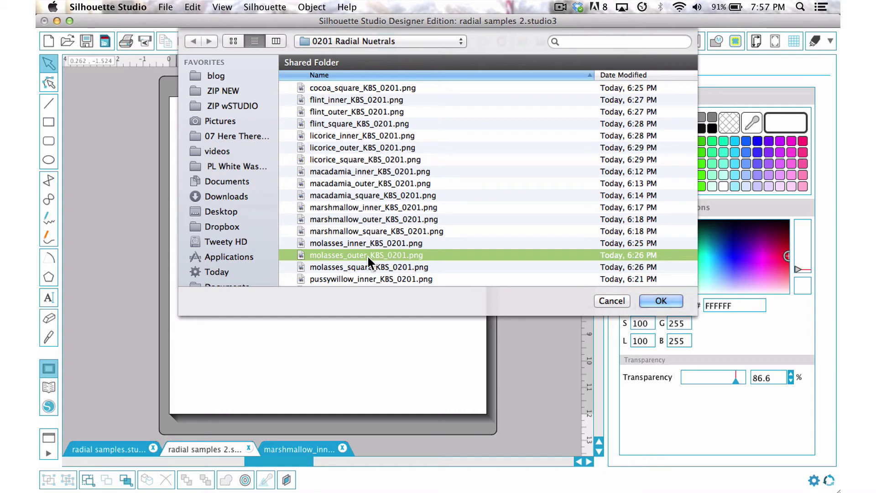
key(Return)
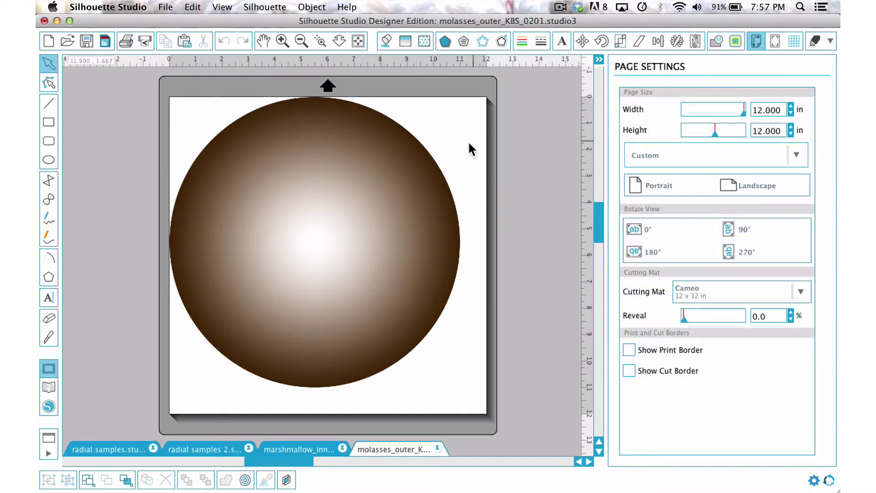
Paste the brown radial circle into radial samples 2, shrinking it and moving it below the red circle
click(323, 244)
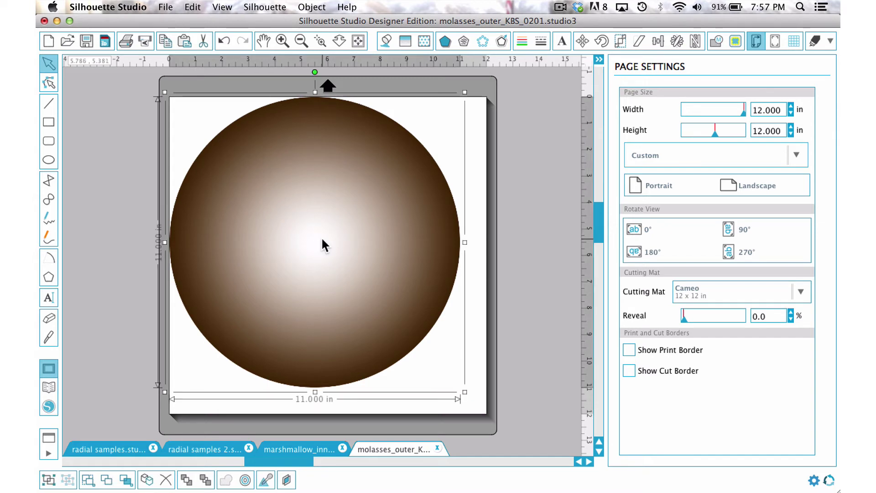
click(196, 450)
key(super+v)
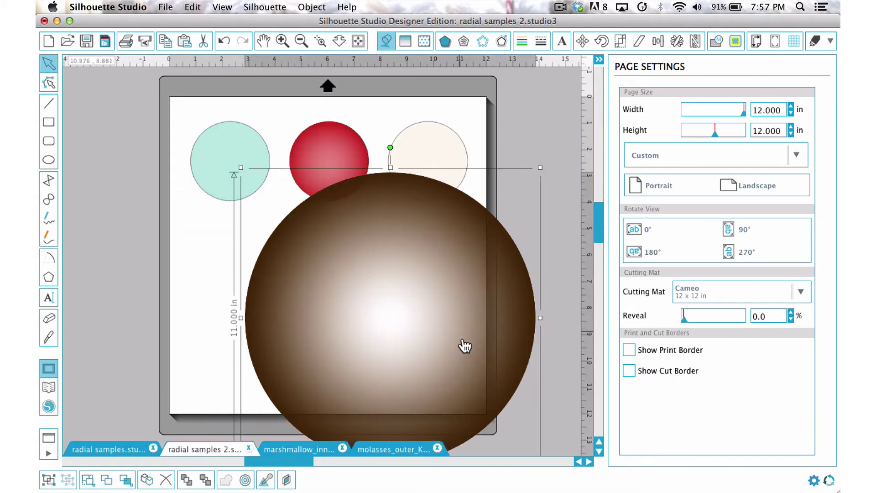
drag(539, 167, 381, 293)
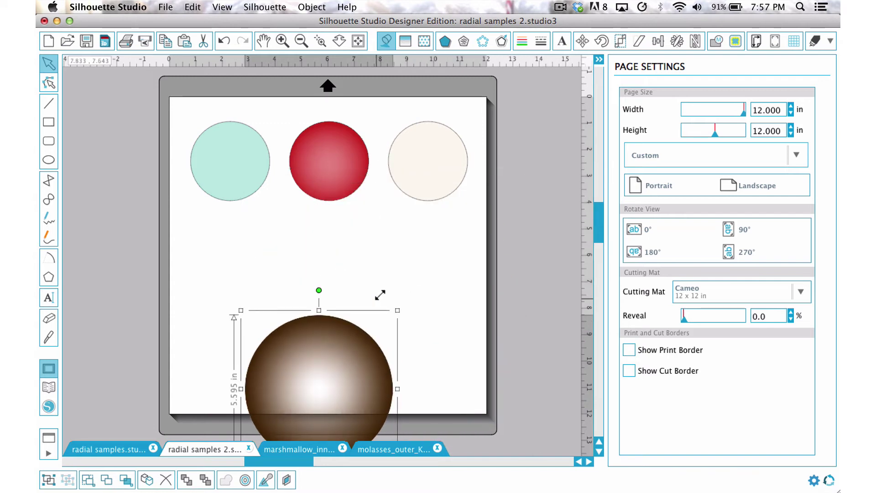
drag(322, 384, 328, 282)
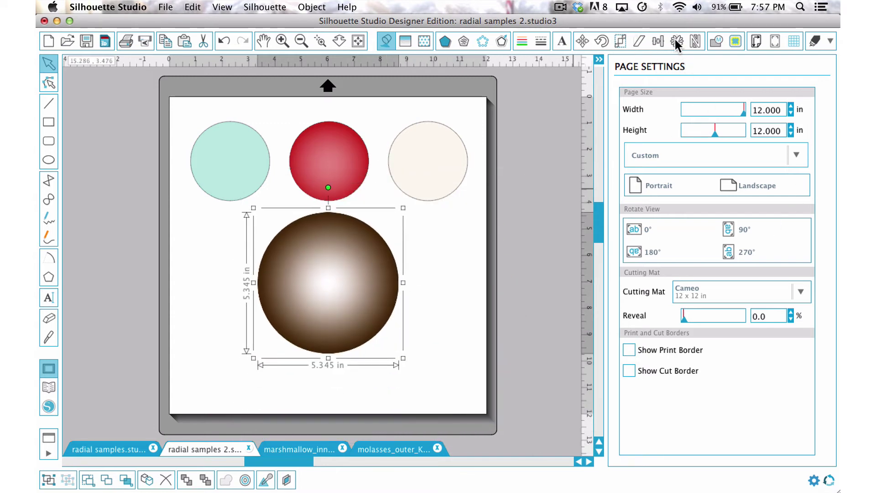
Scale the brown gradient circle to 3 inches wide and position it over the red circle
click(620, 41)
click(772, 231)
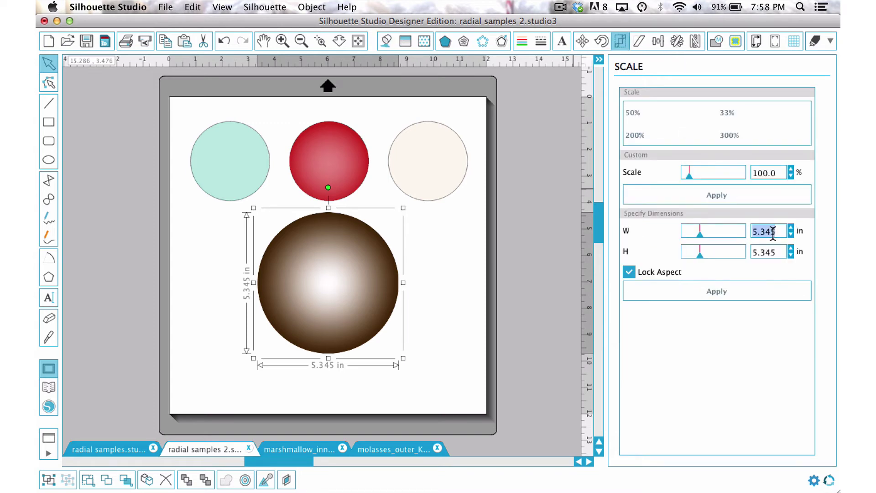
text(3)
click(717, 292)
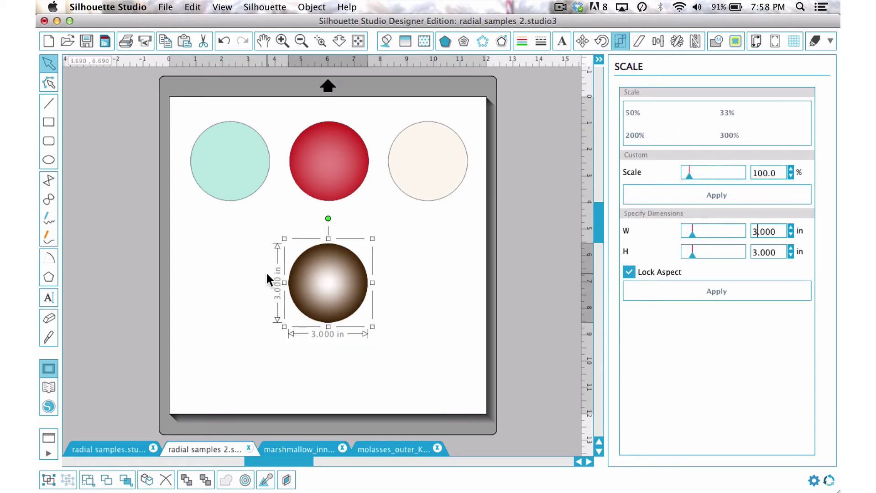
drag(332, 292, 333, 173)
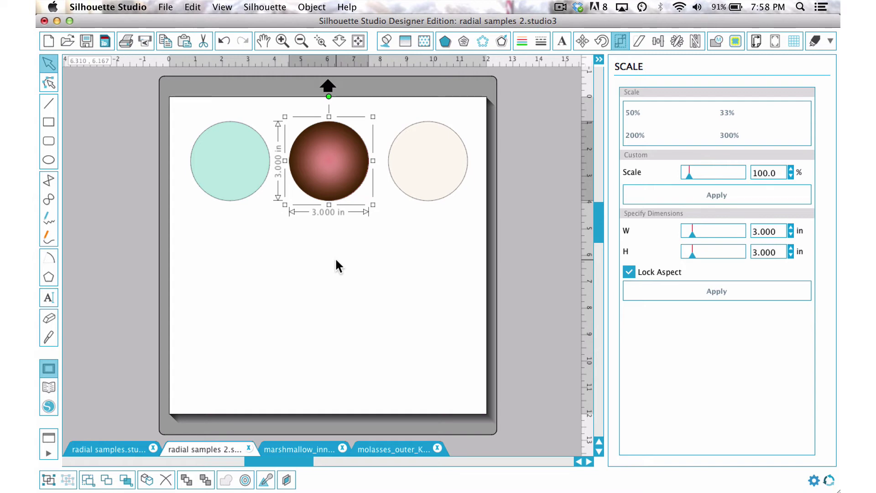
Set the brown overlay's transparency to 86.6%, then deselect the shaded red circle
click(385, 40)
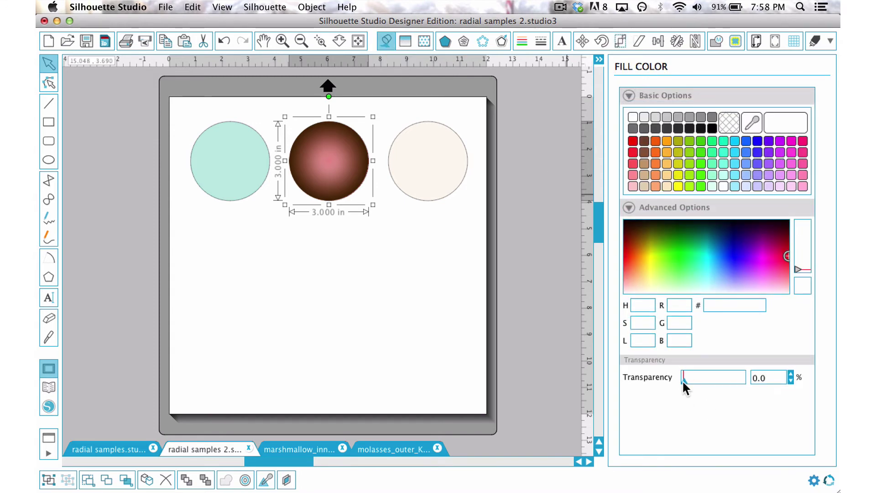
drag(682, 380, 735, 376)
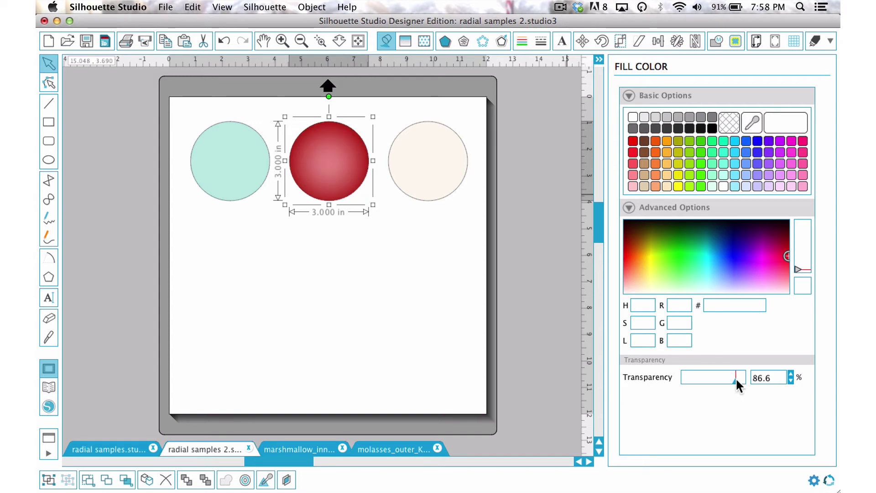
click(412, 310)
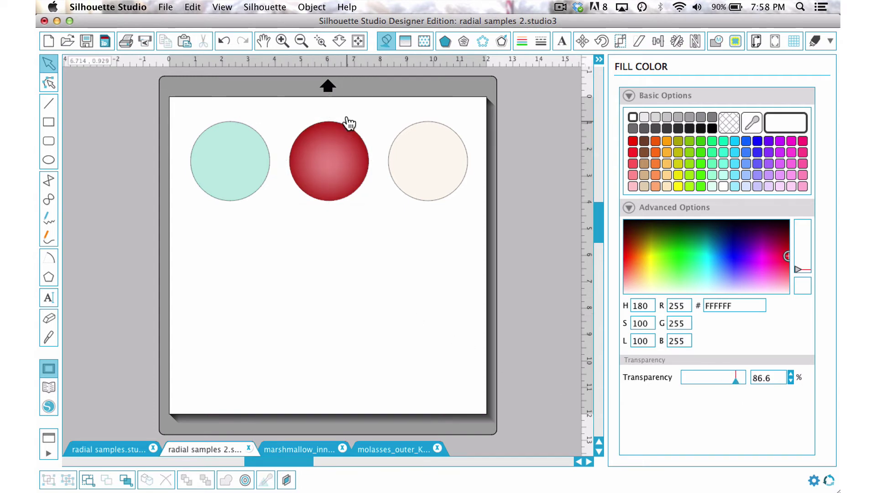
Duplicate the shaded red circle with Cmd-D and place the copy directly below the original
click(328, 179)
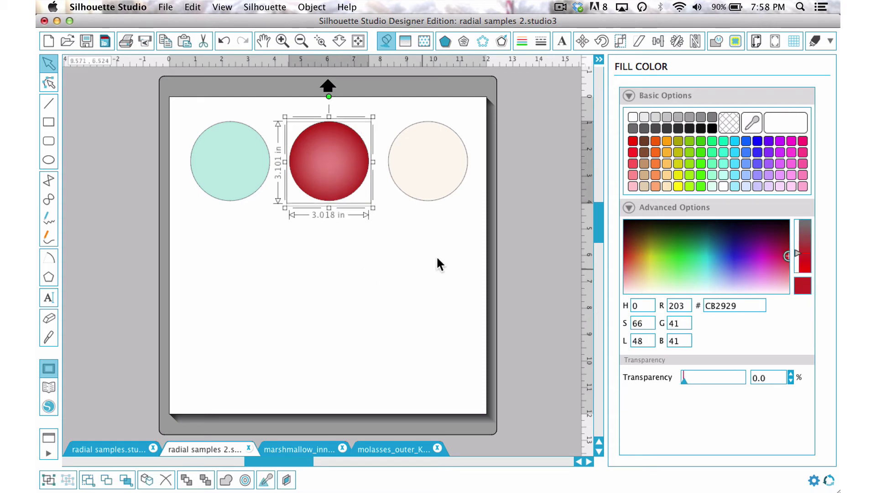
key(super+d)
drag(365, 210, 344, 275)
click(414, 283)
click(333, 265)
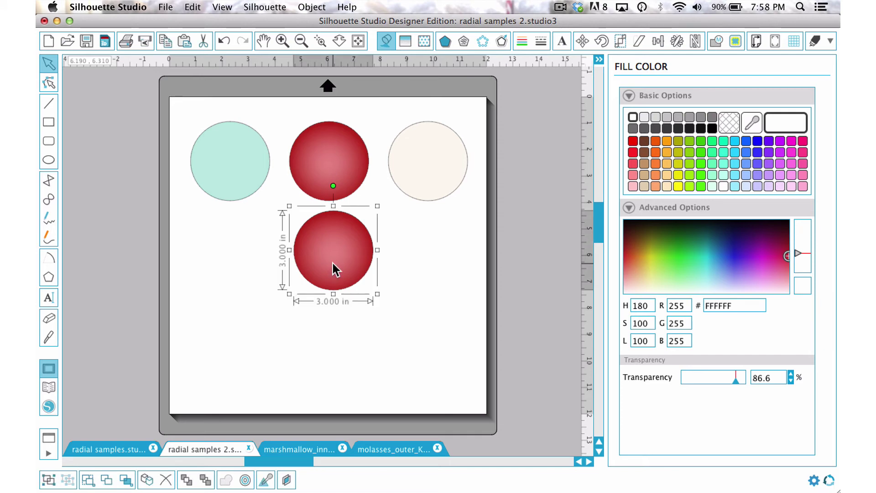
key(Escape)
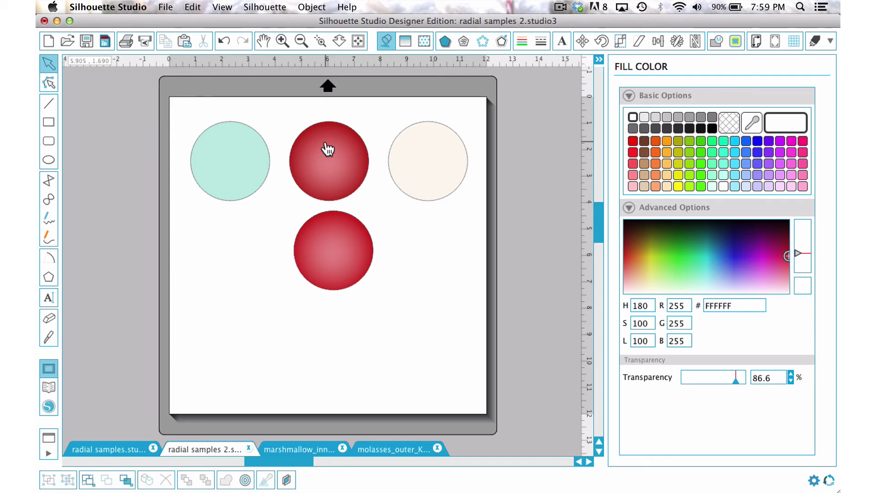
Place copies of the transparent gradient circle over the teal circle, then over the cream circle
drag(333, 137, 233, 137)
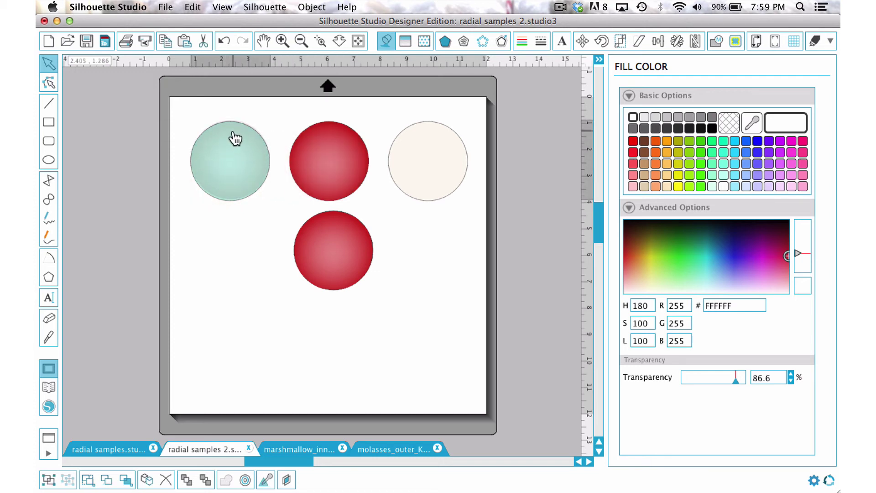
click(235, 195)
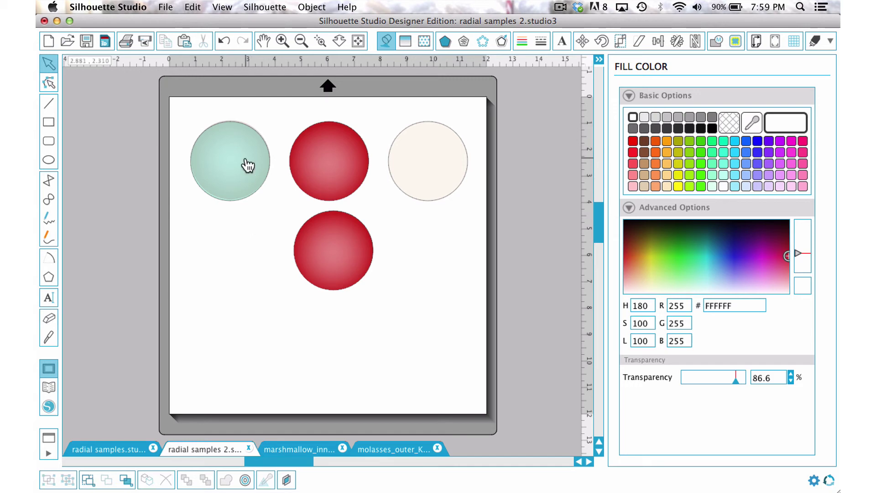
click(228, 182)
drag(226, 177, 446, 179)
click(447, 254)
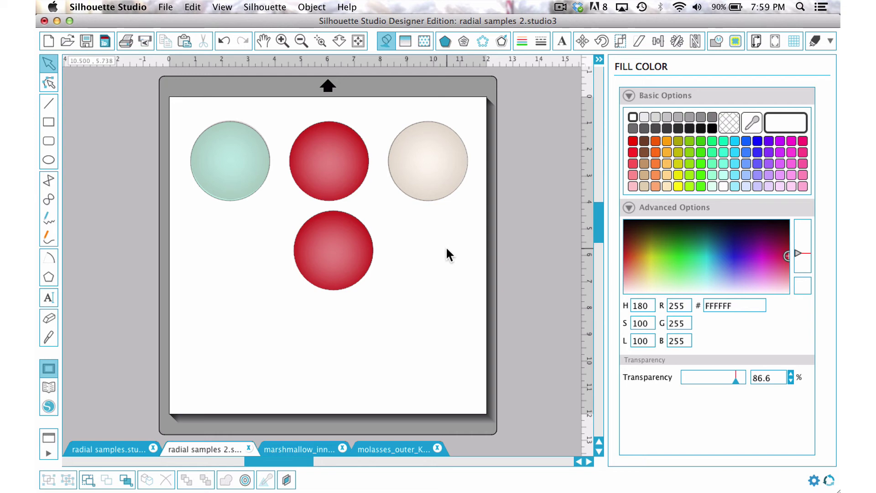
click(413, 157)
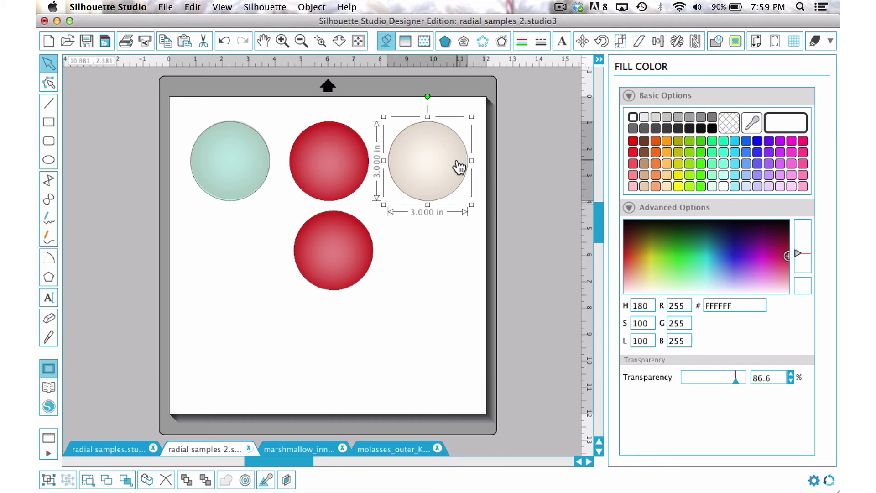
Move the shading aside to copy the plain cream circle, then put the shading back
drag(459, 168, 457, 247)
click(441, 128)
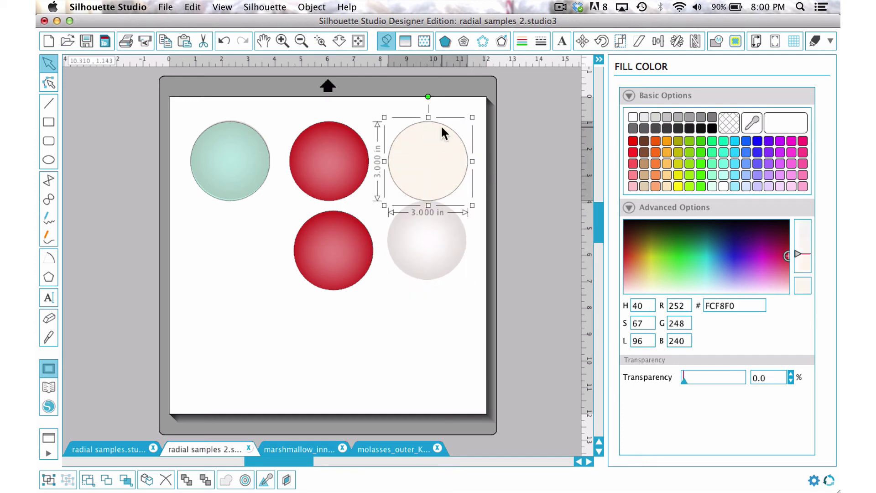
drag(434, 239, 439, 159)
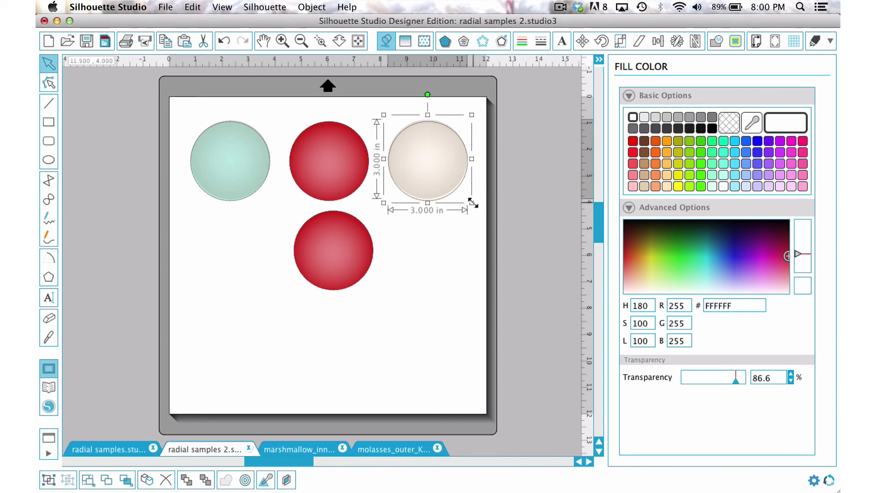
Enlarge the shading to 5.274 in centred on the cream circle, paste the circle in front, and select both
drag(473, 203, 546, 244)
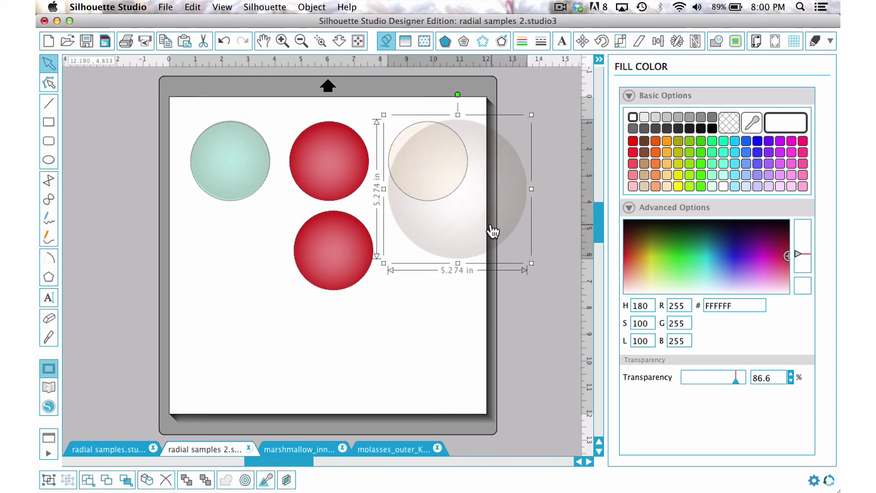
drag(488, 229, 465, 209)
key(ctrl+f)
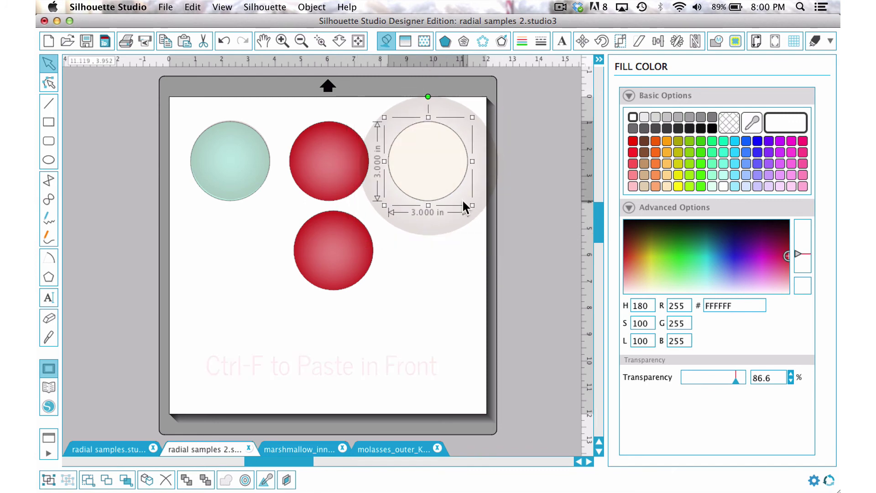
click(481, 148)
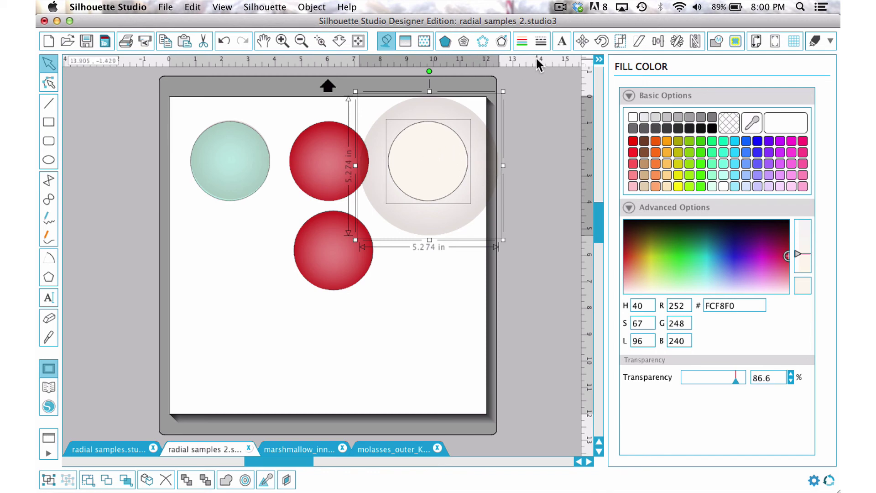
Crop the 5.274-inch shading to the cream circle's outline with Modify > Crop
click(717, 39)
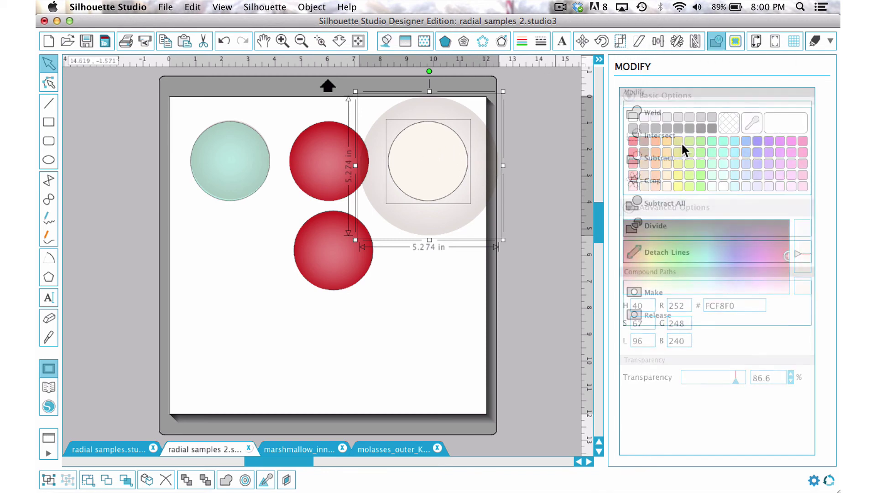
click(633, 183)
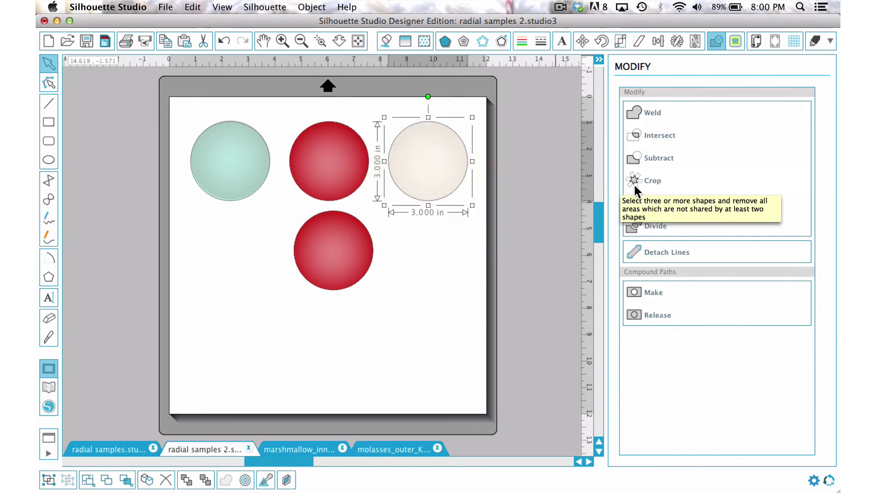
click(430, 242)
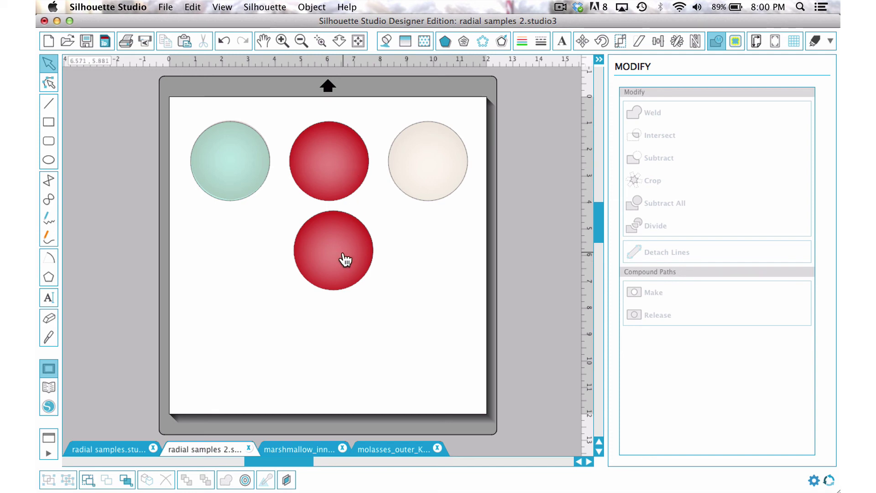
Shift the lower red circle's highlight to the right
drag(345, 260, 373, 262)
click(397, 286)
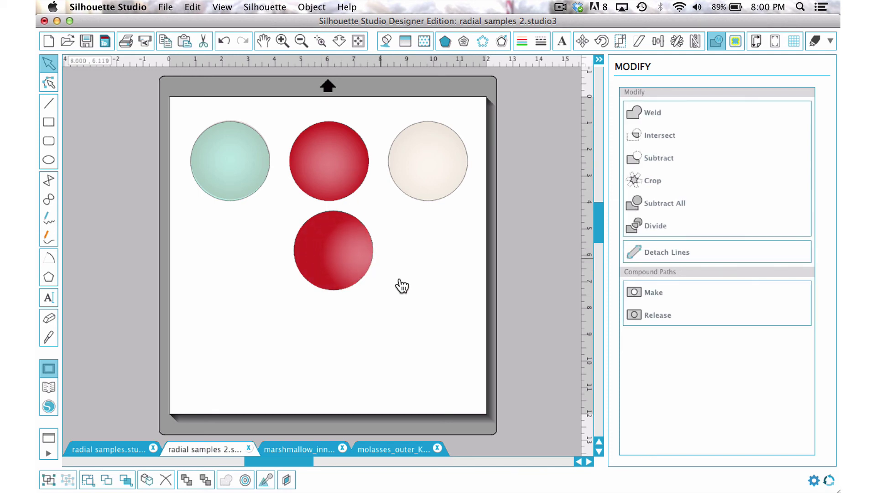
click(355, 250)
drag(406, 297, 454, 336)
Enlarge the lower circle's shading overlay to 4.988 inches and preview the softer pink result
click(364, 260)
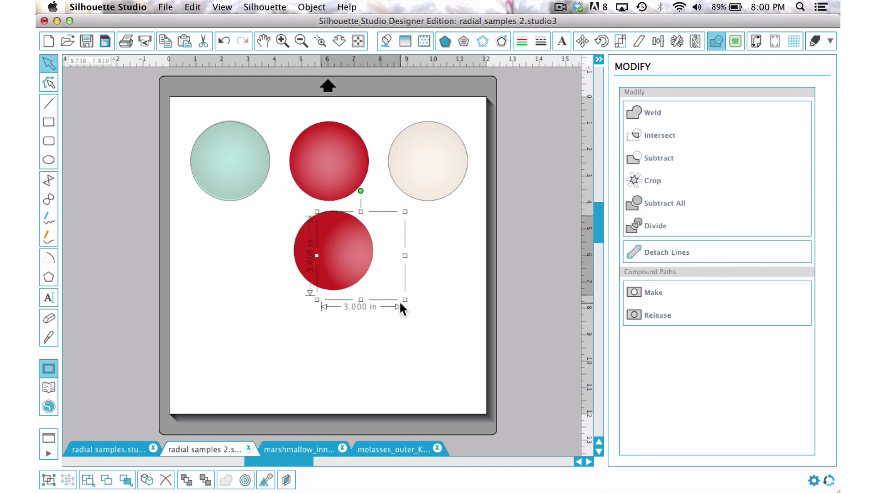
drag(403, 300, 456, 352)
click(269, 314)
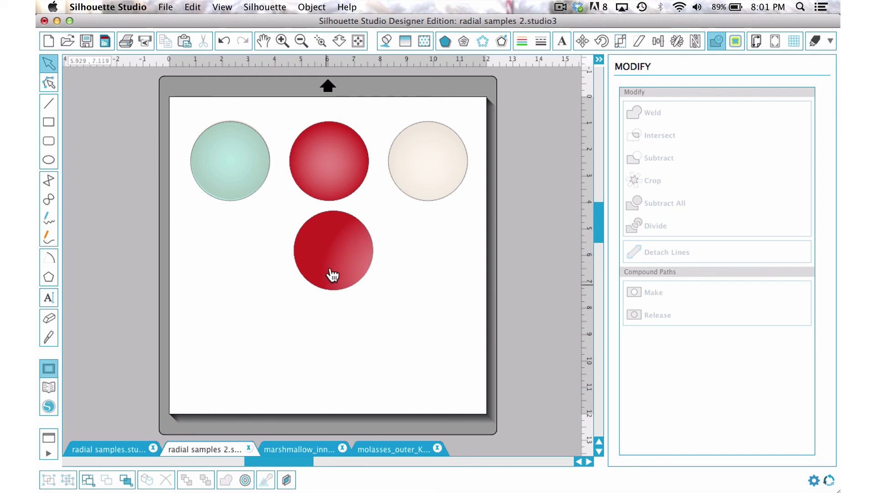
click(356, 264)
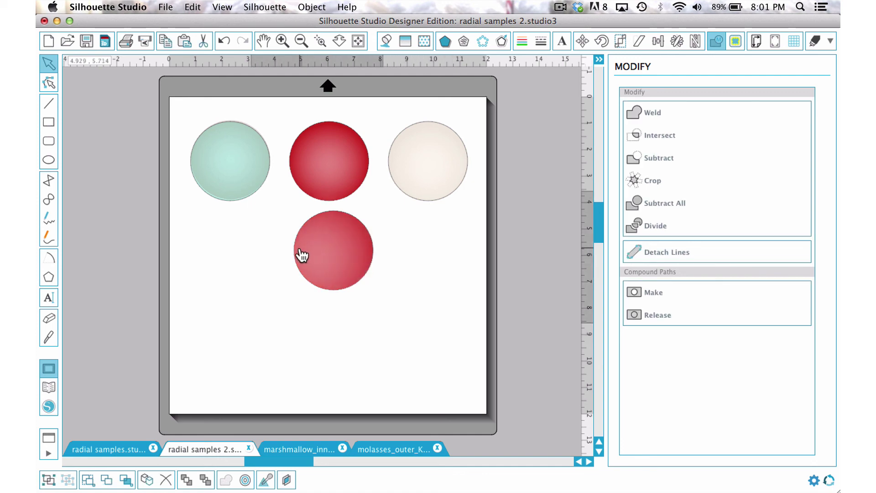
click(383, 330)
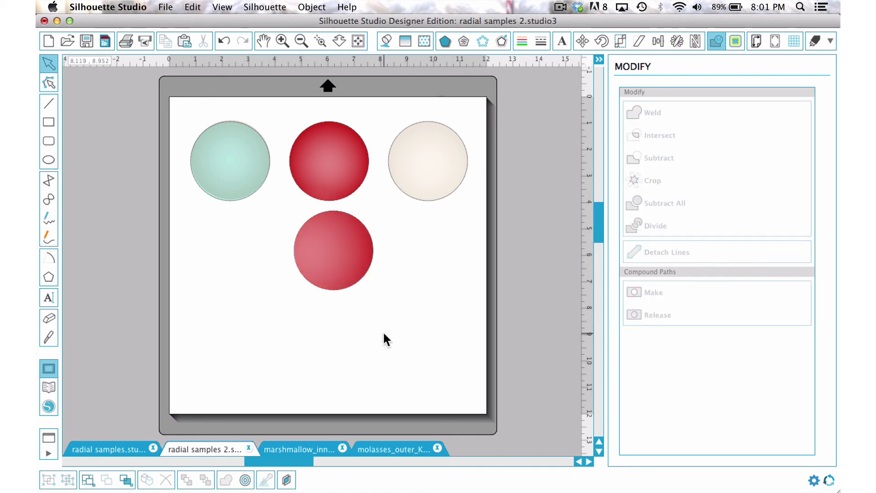
click(318, 257)
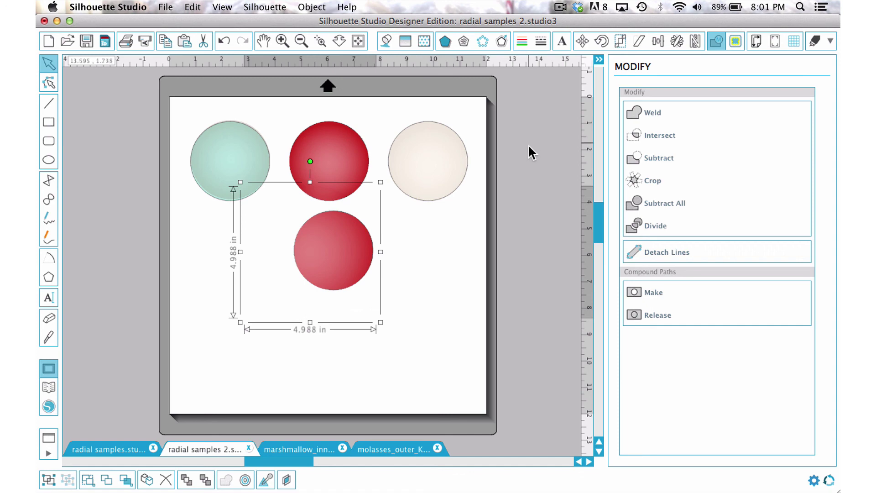
Resize the lower circle's gradient overlay to about 2.6 inches and centre it on the red circle
drag(336, 276, 357, 275)
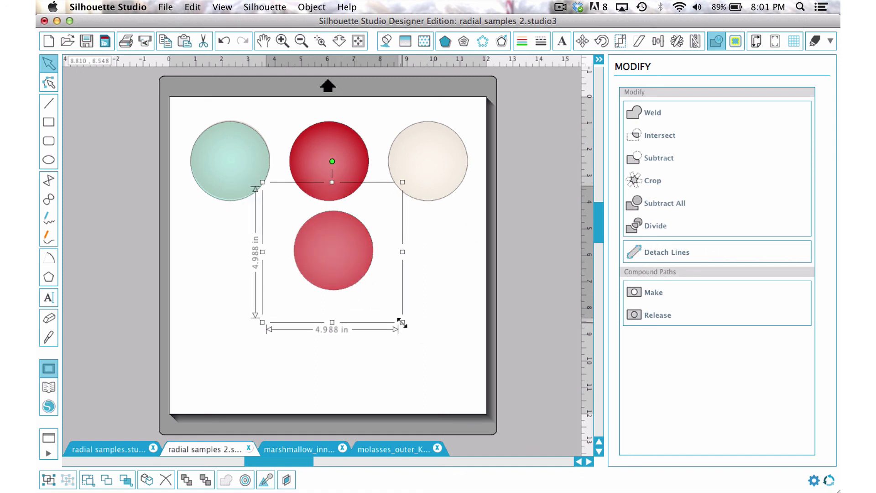
drag(402, 322, 491, 377)
drag(404, 297, 371, 268)
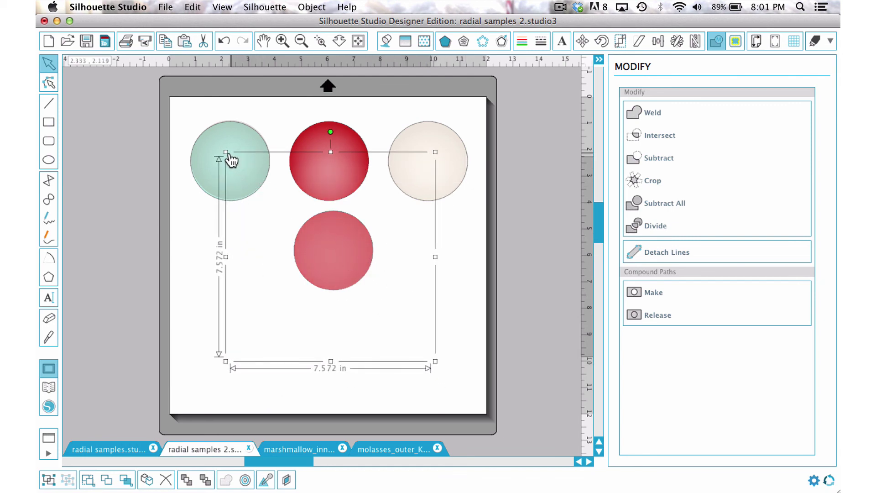
drag(225, 151, 398, 299)
drag(401, 338, 387, 291)
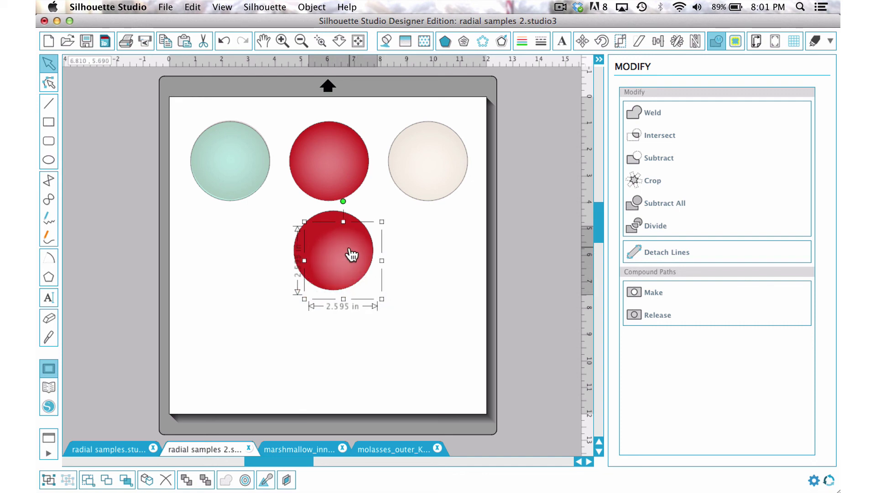
drag(354, 253, 341, 245)
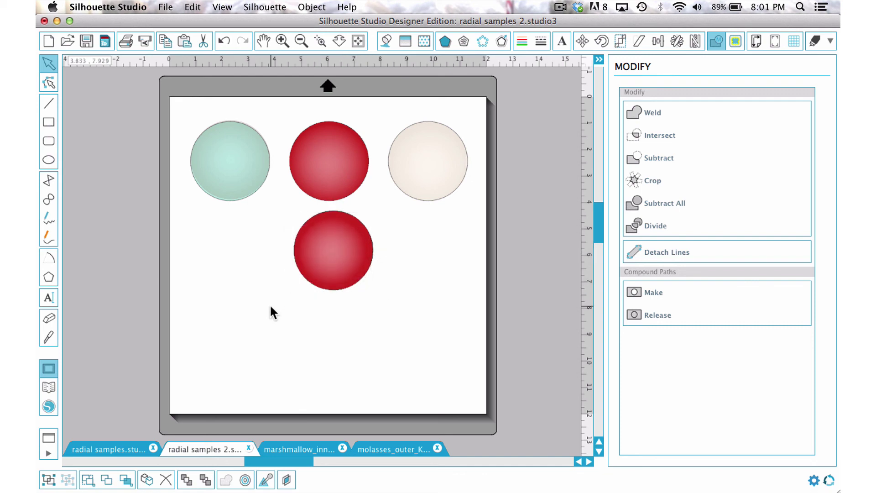